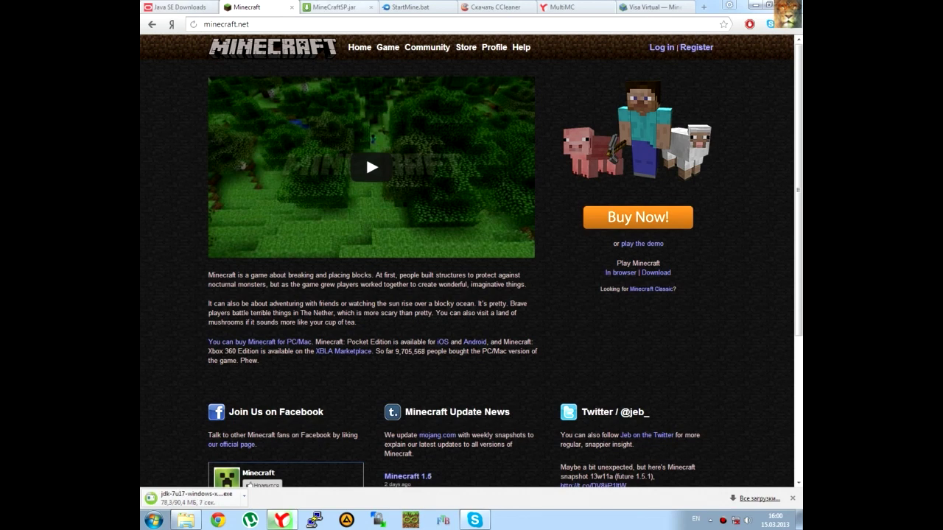
Step: Look through the Visa Virtual payment guide on Minecraft Wiki and the MineCraftSP.jar download page on MediaFire
click(652, 7)
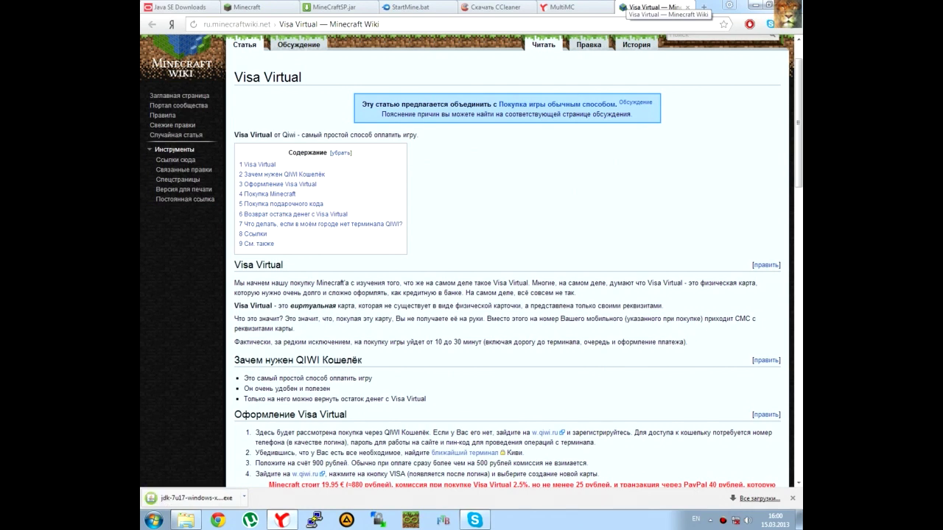
scroll(507, 265, down, 1)
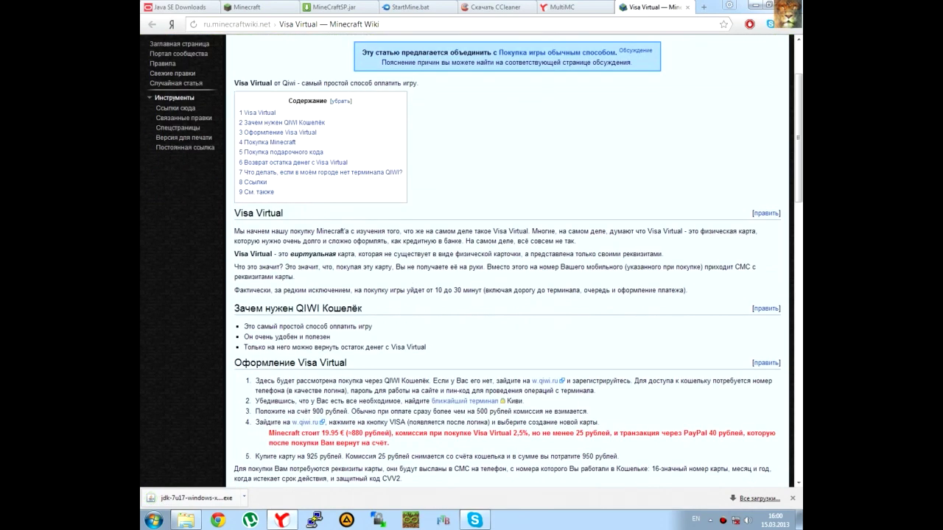
drag(348, 433, 364, 433)
click(335, 7)
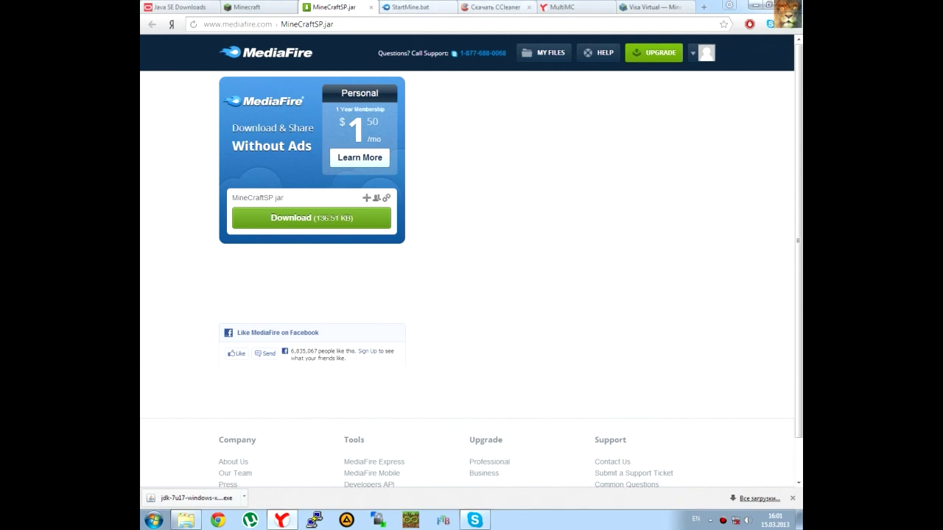
Step: Download the standard and portable versions of CCleaner 3.28.1913 from the CCleaner download page
key(ctrl+5)
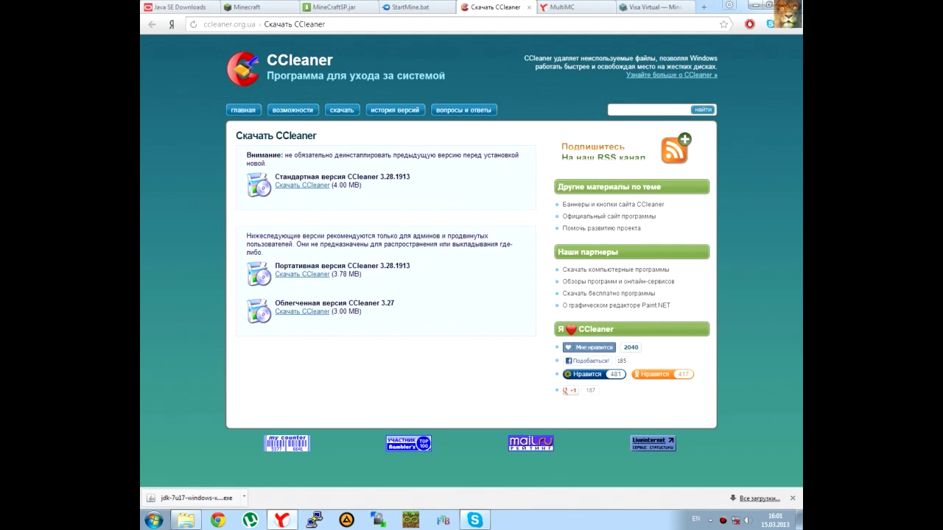
click(302, 185)
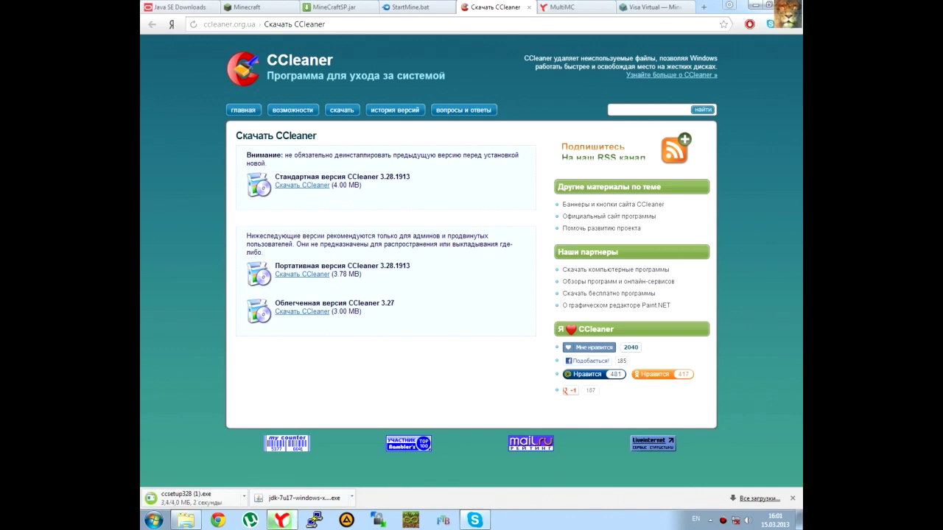
click(302, 274)
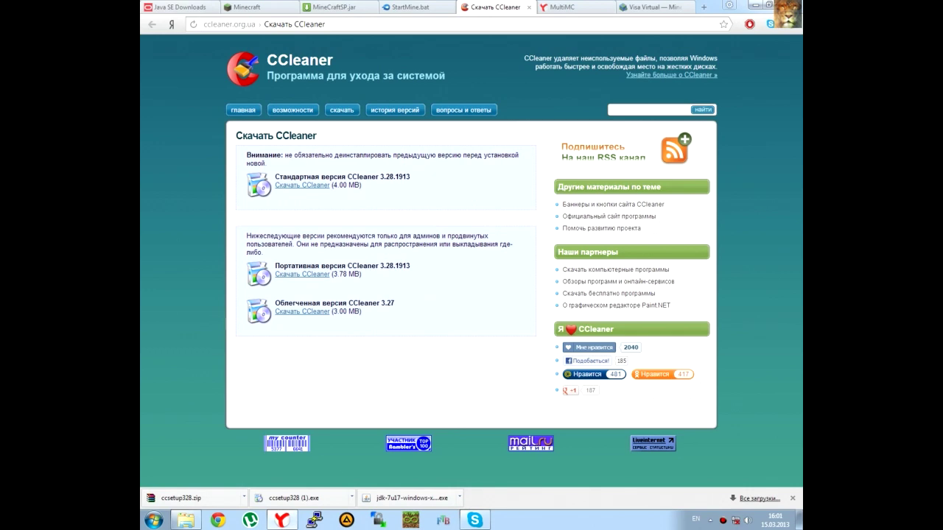
Step: Extract the downloaded ccsetup328.zip archive to D:\Загрузки\ccsetup328 with WinRAR and close the archive
click(190, 498)
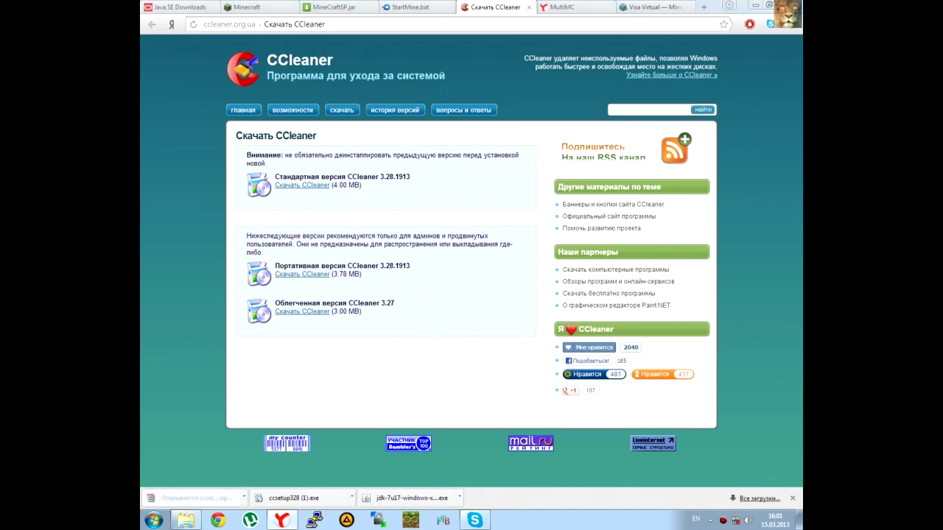
click(326, 196)
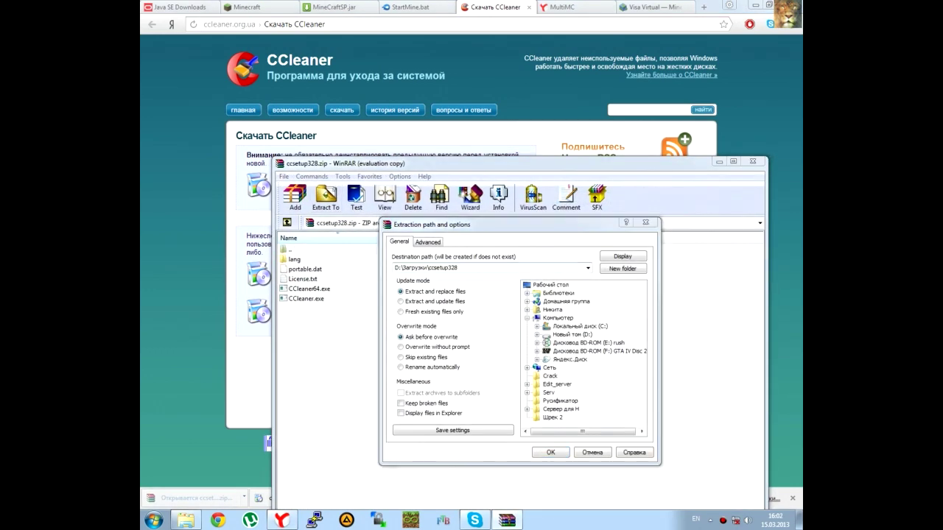
click(575, 347)
click(550, 452)
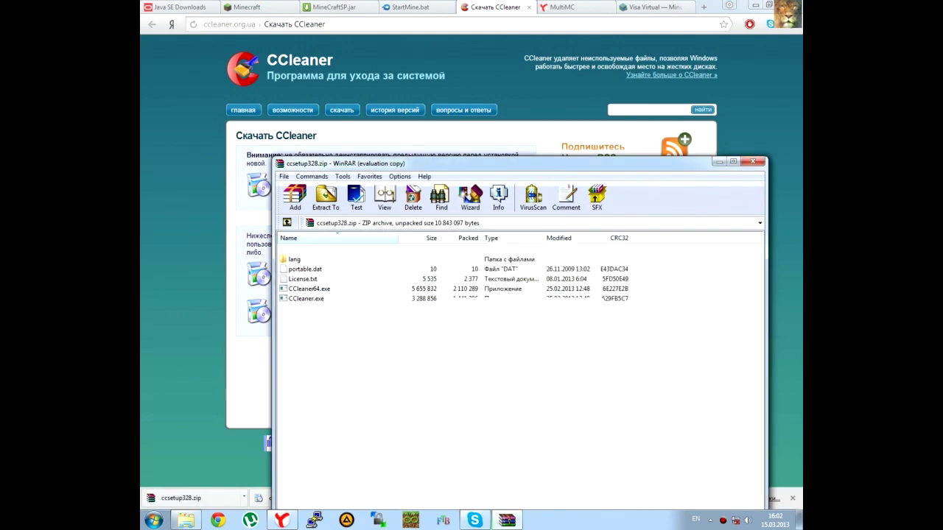
click(752, 160)
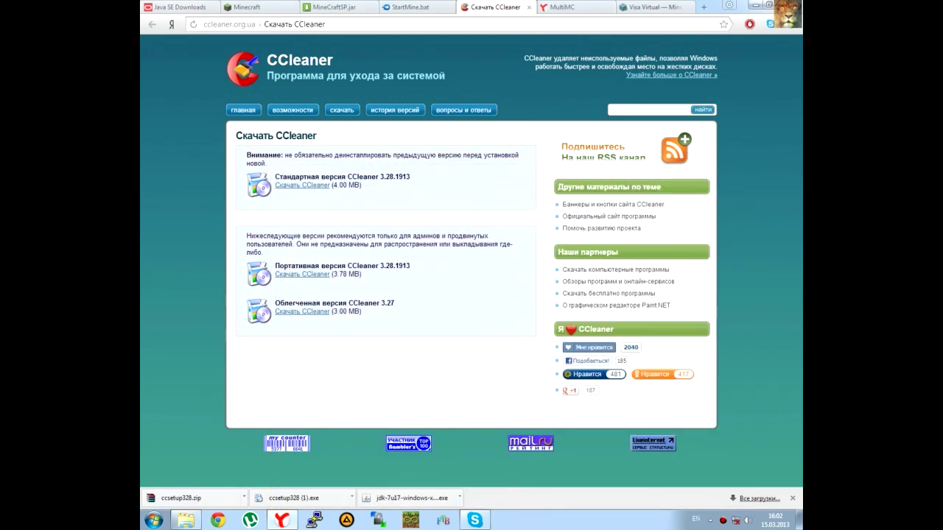
Step: Switch to Windows Explorer and open the extracted ccsetup328 folder inside Загрузки on drive D
click(186, 520)
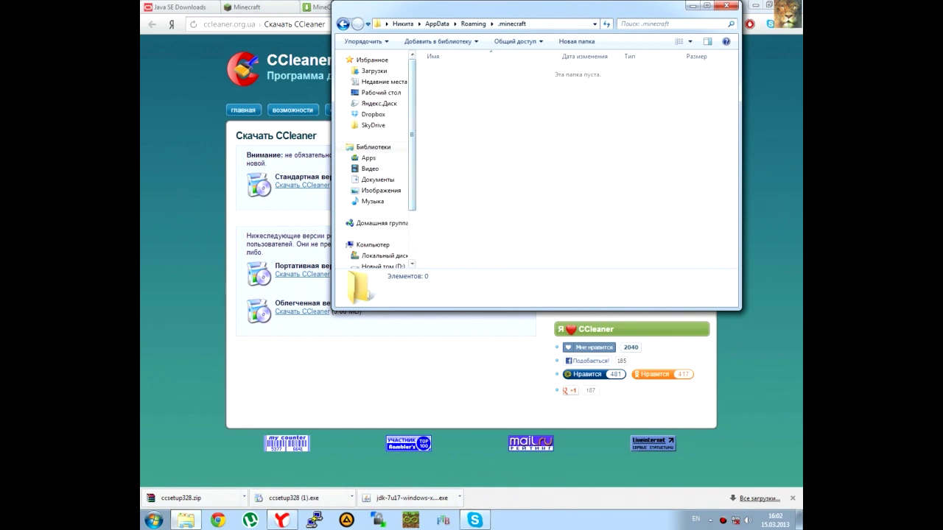
click(383, 266)
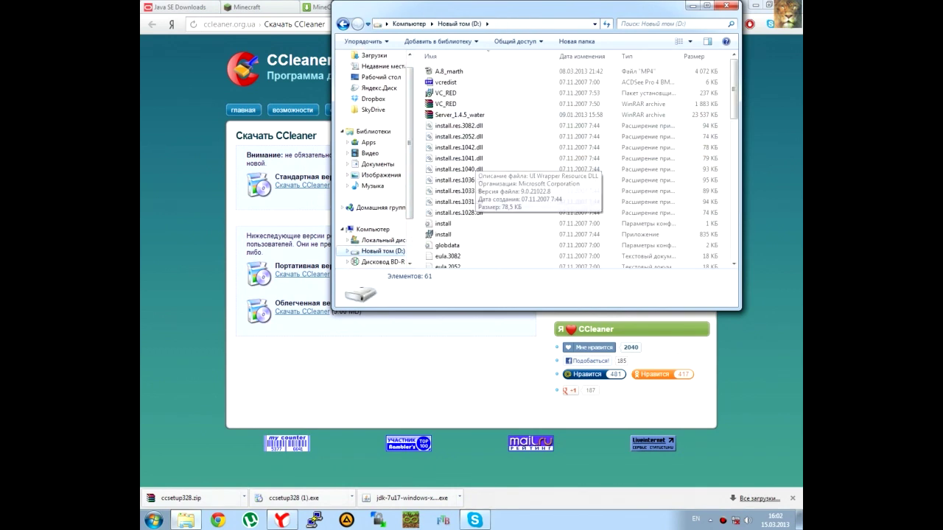
scroll(515, 162, down, 1)
scroll(516, 188, down, 7)
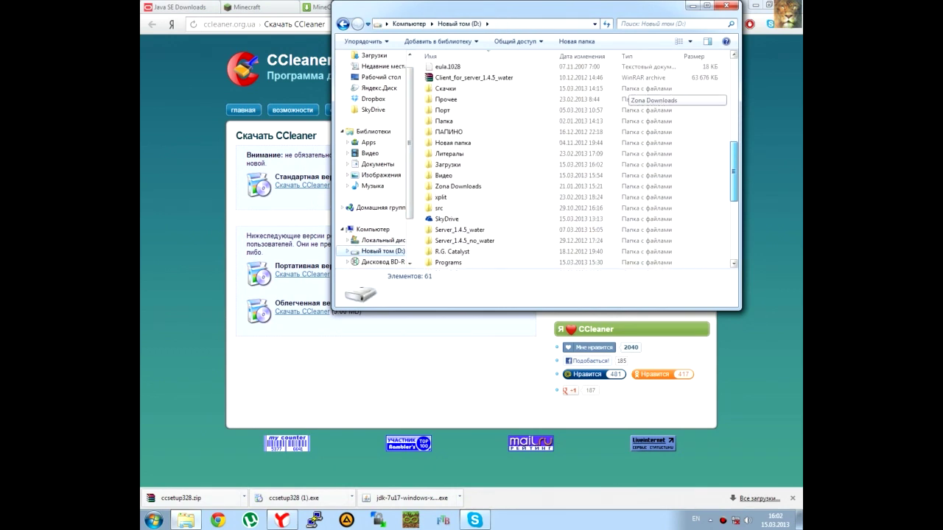
double_click(448, 177)
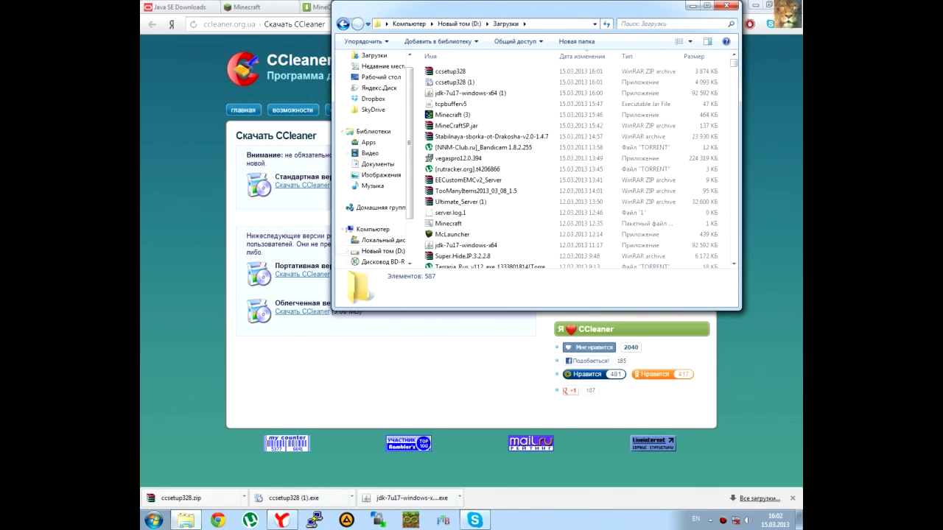
drag(733, 63, 733, 219)
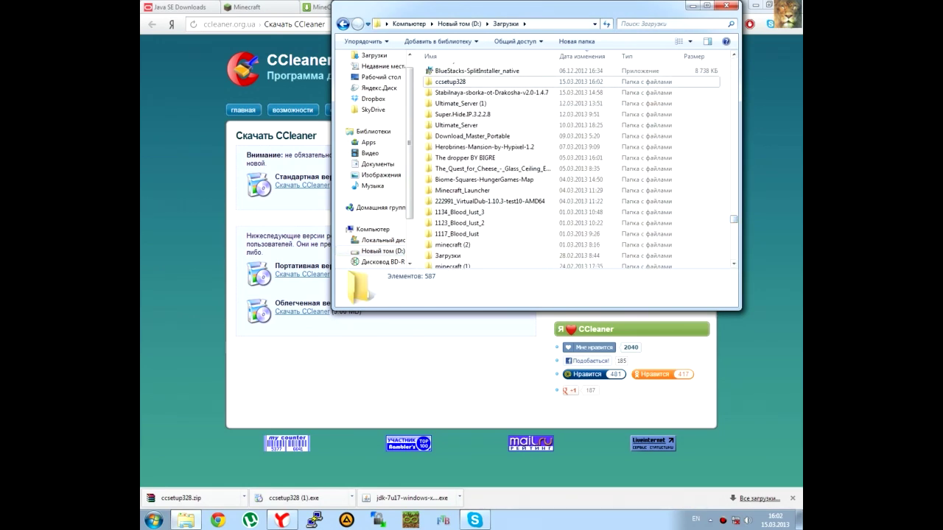
double_click(450, 81)
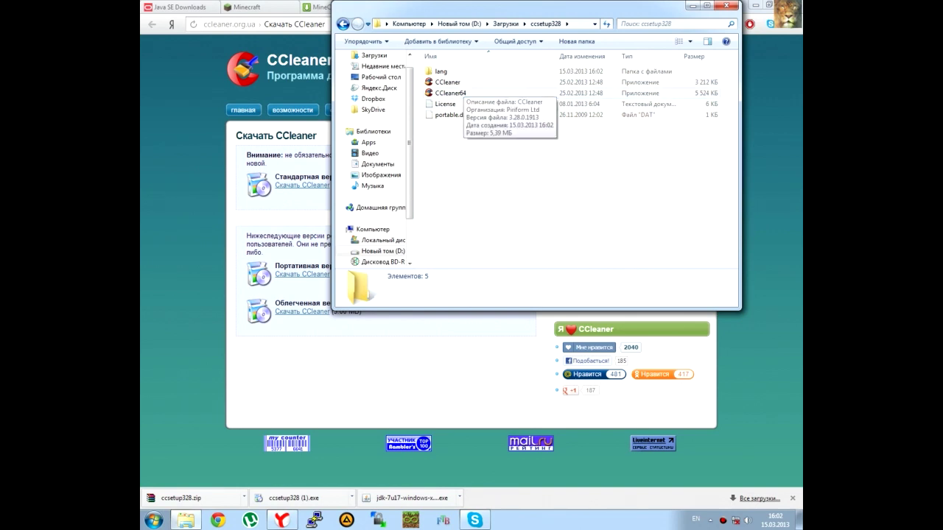
Step: Launch CCleaner64, accept the intelligent cookie scan and maximize the program window
double_click(450, 93)
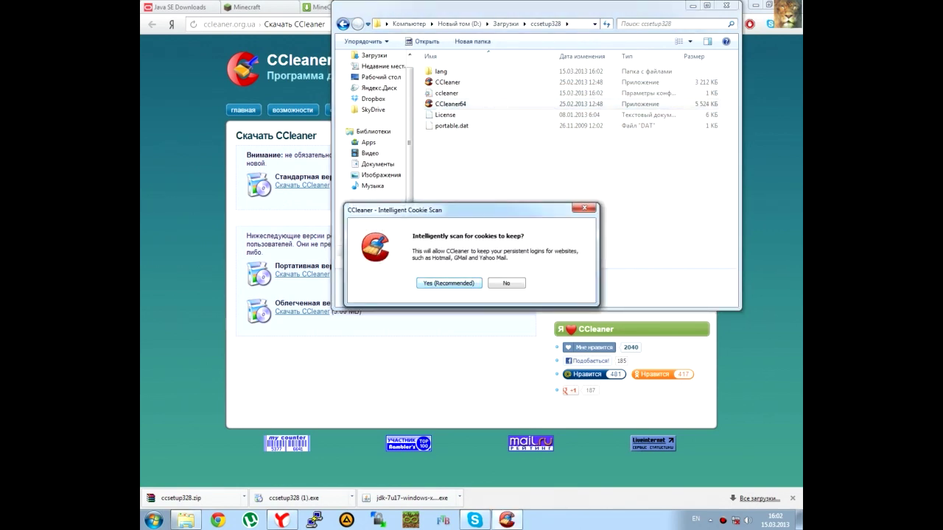
key(Return)
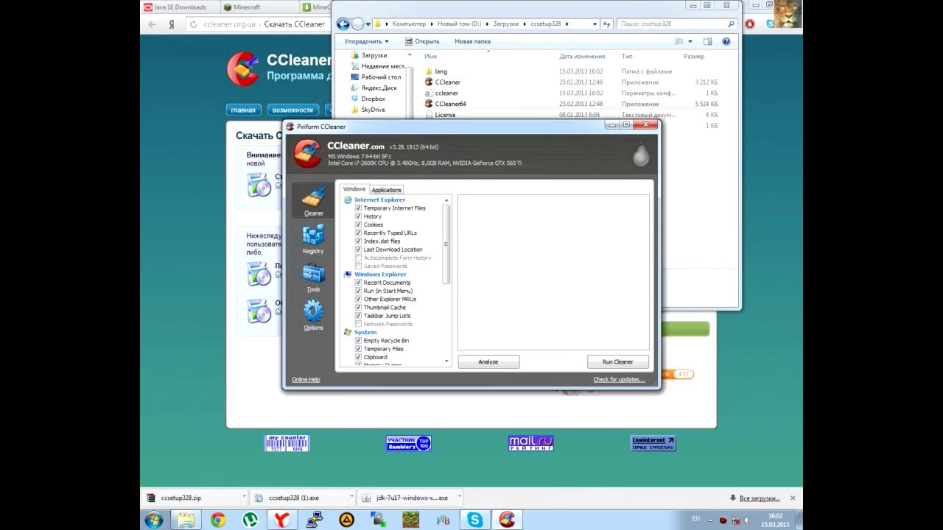
click(626, 124)
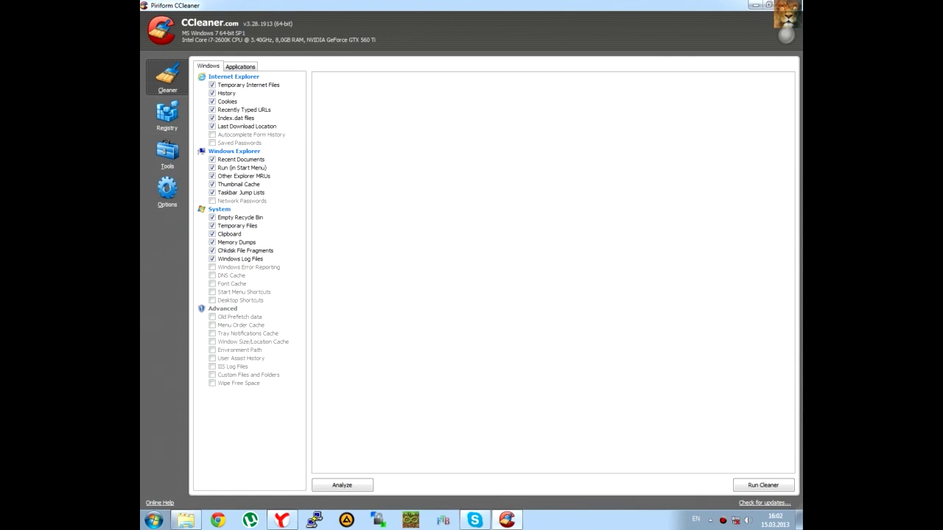
Step: Search CCleaner's list of programs to uninstall for Java
click(167, 117)
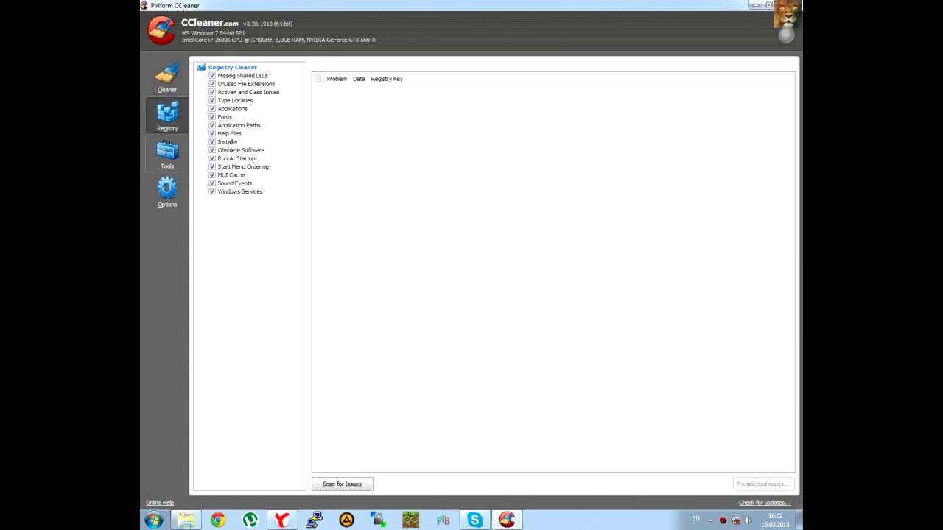
click(167, 154)
click(754, 158)
text(Java)
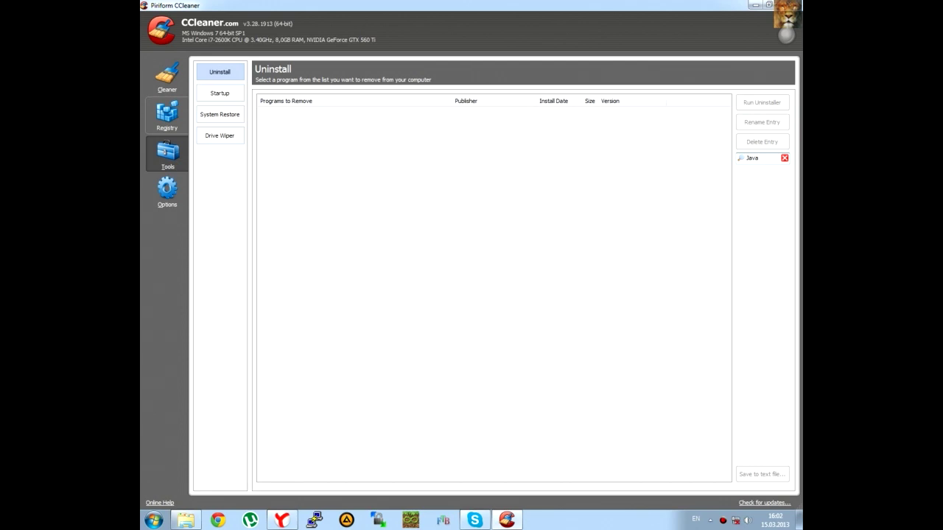
Step: Scan the registry for issues with all categories enabled and check the Missing MUI Reference entries for java.exe and javaw.exe
click(167, 115)
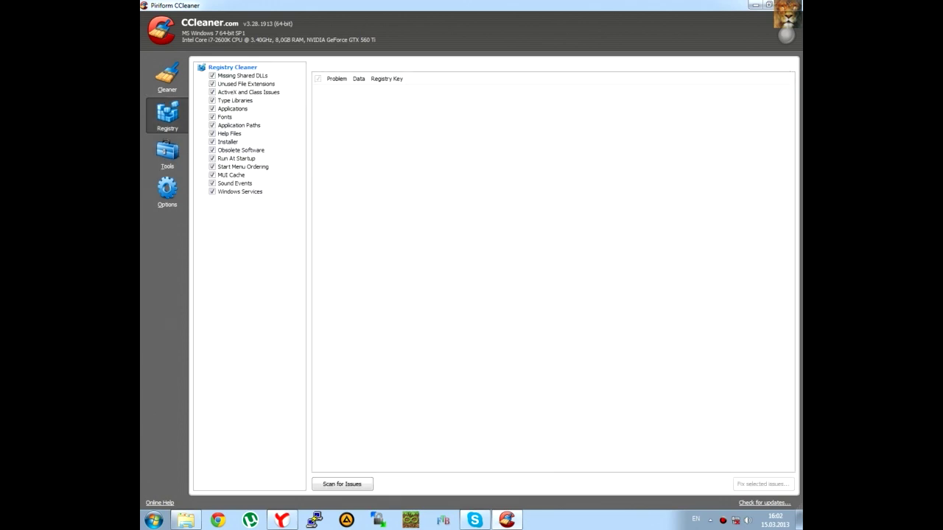
click(341, 484)
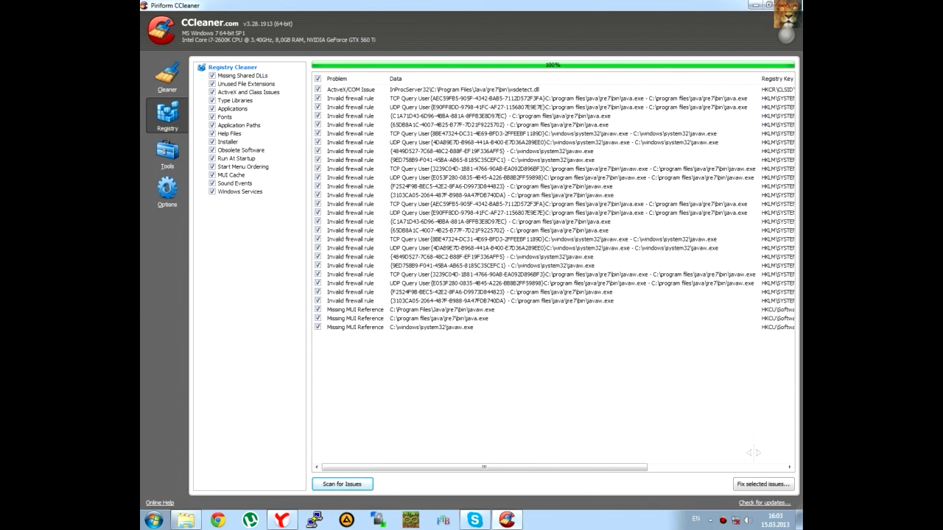
click(440, 319)
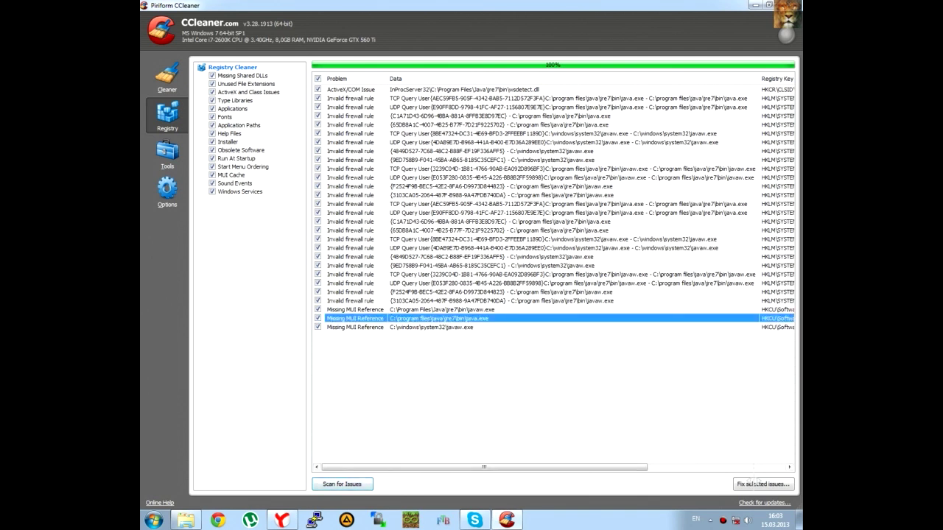
click(431, 327)
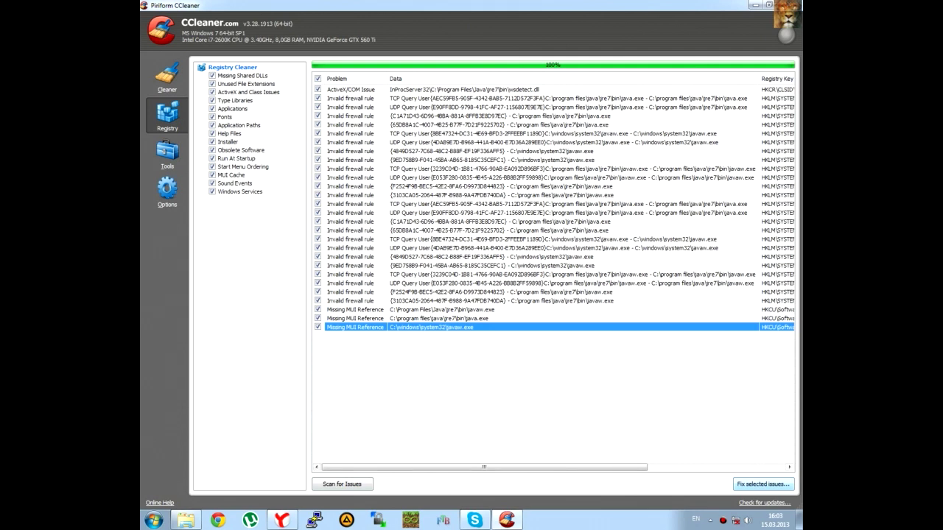
Step: Start fixing the selected registry issues and save a registry backup named Minecraft_instal in the documents library
click(763, 484)
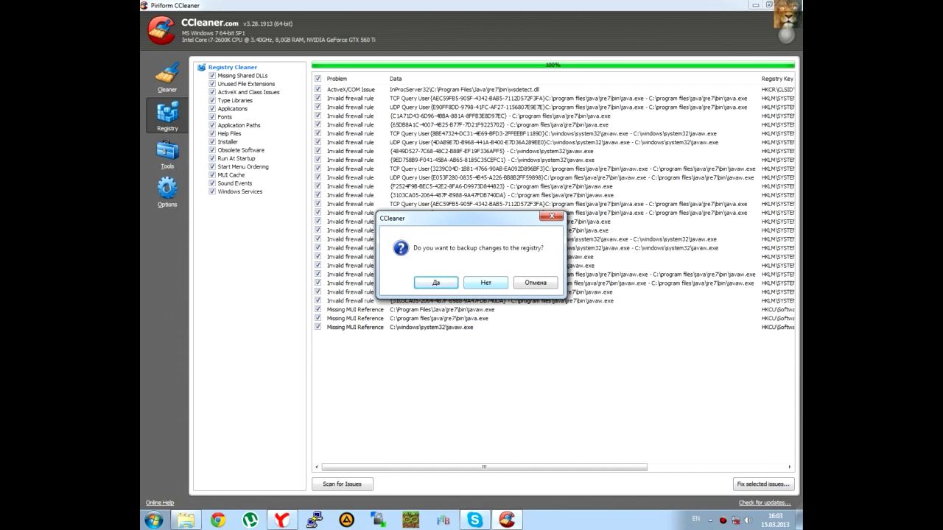
click(435, 282)
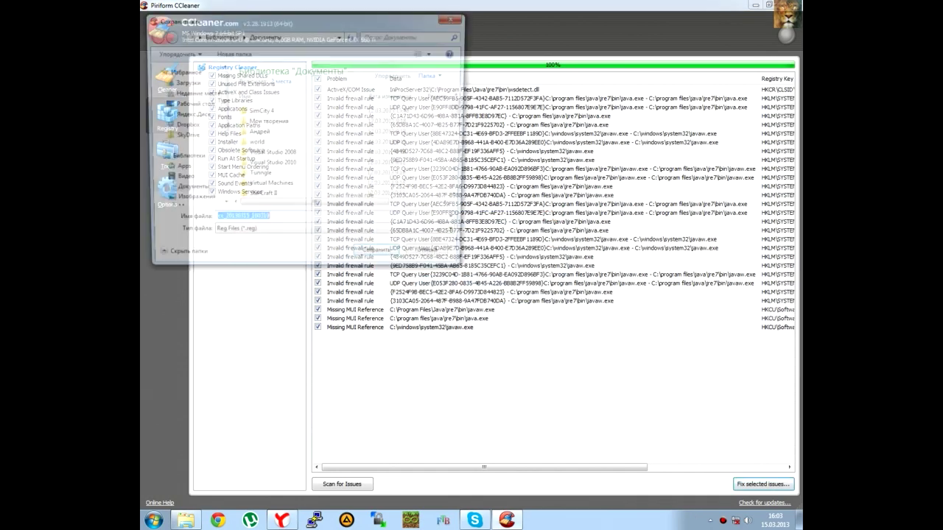
click(268, 223)
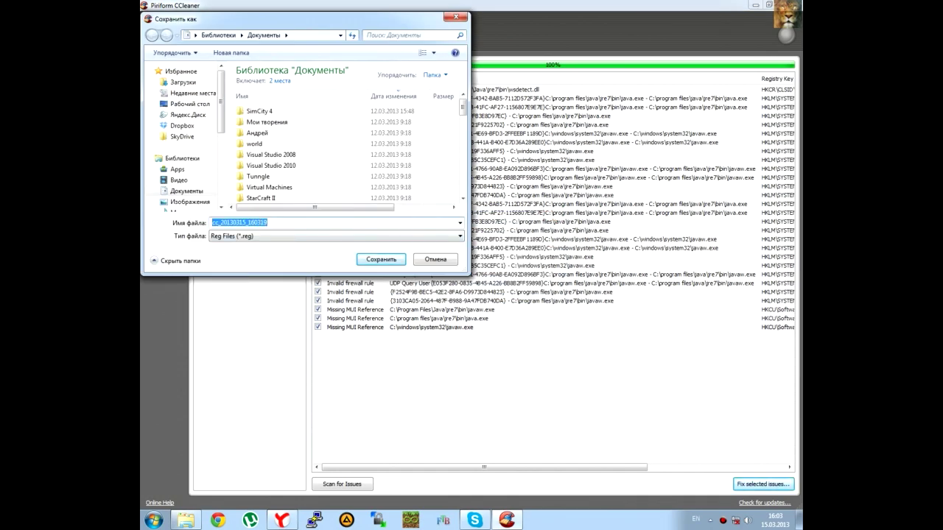
text(Mi)
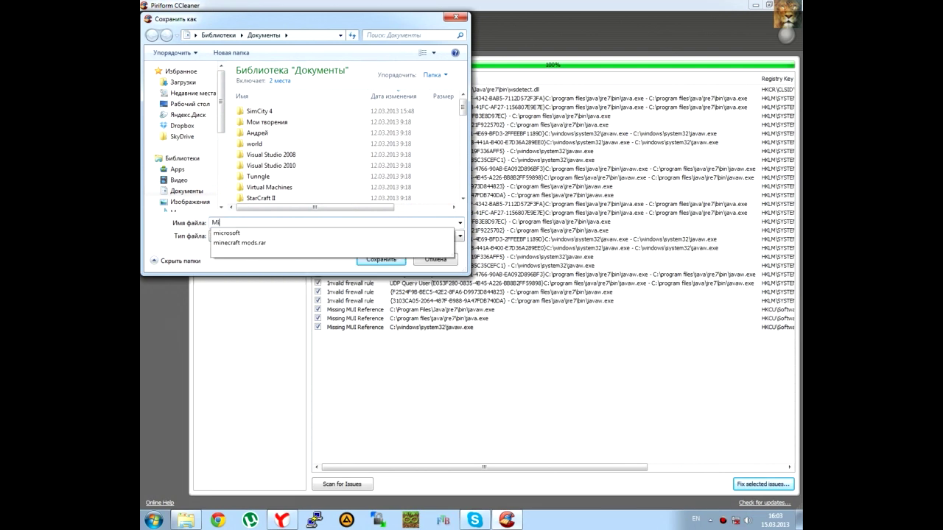
text(necraft)
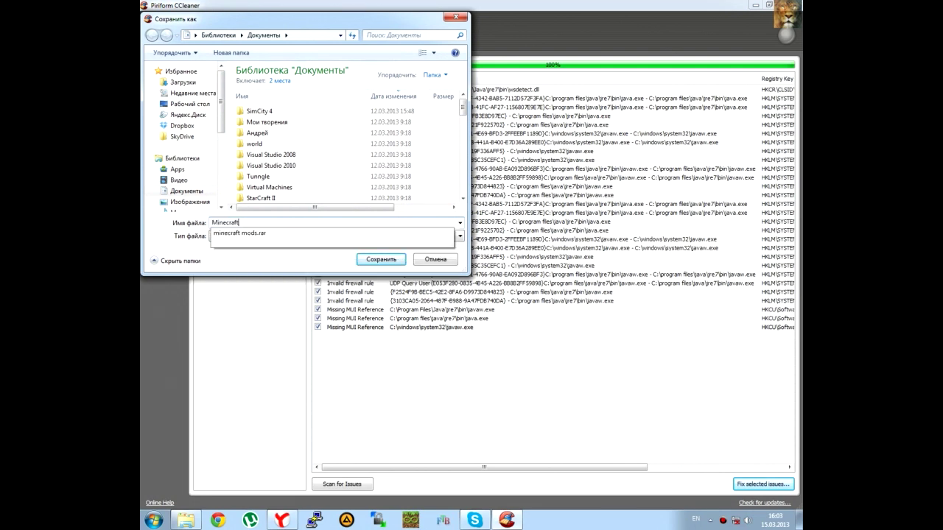
text(__ins)
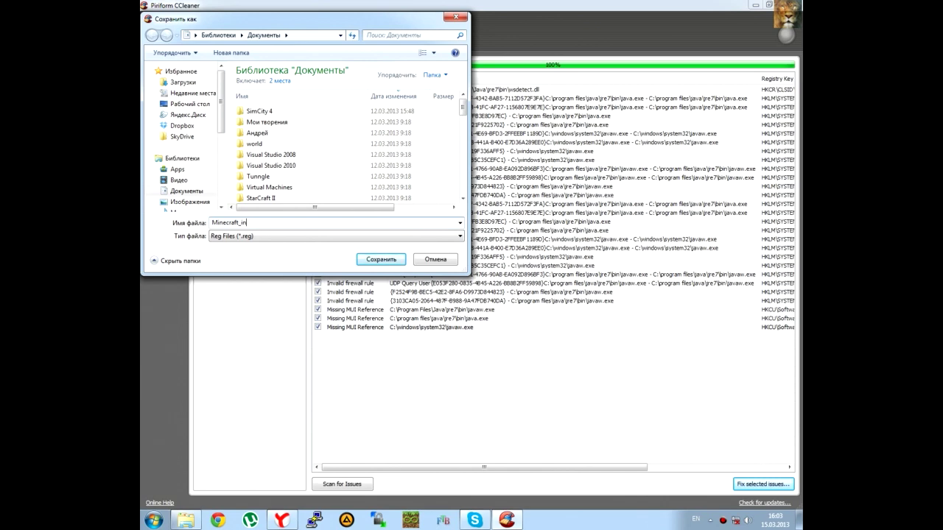
text(tal)
key(Return)
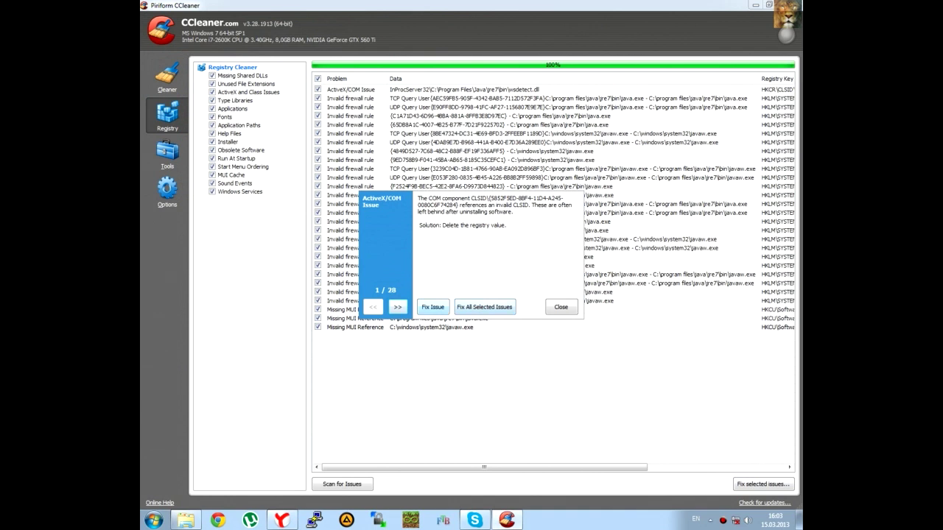
Step: Fix the first registry issues individually, fix all remaining selected issues together and close the fix dialog
click(432, 306)
click(433, 307)
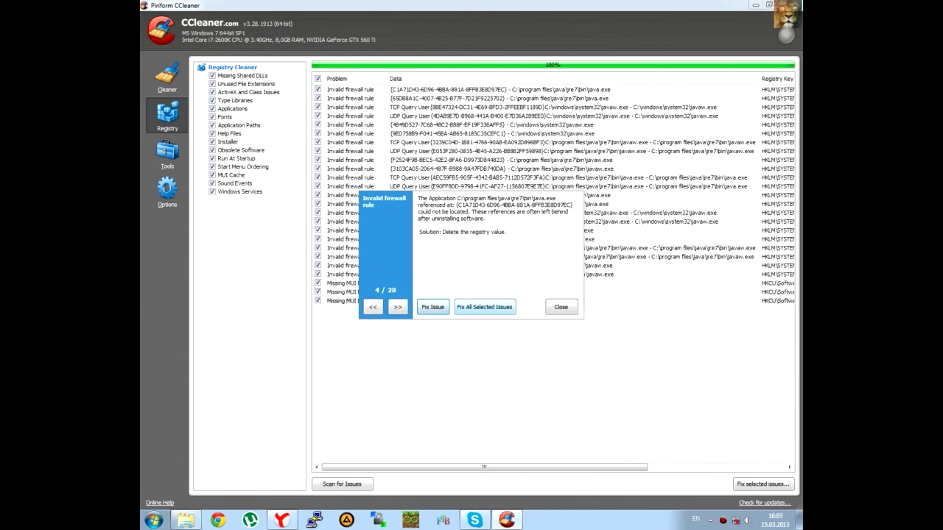
click(484, 307)
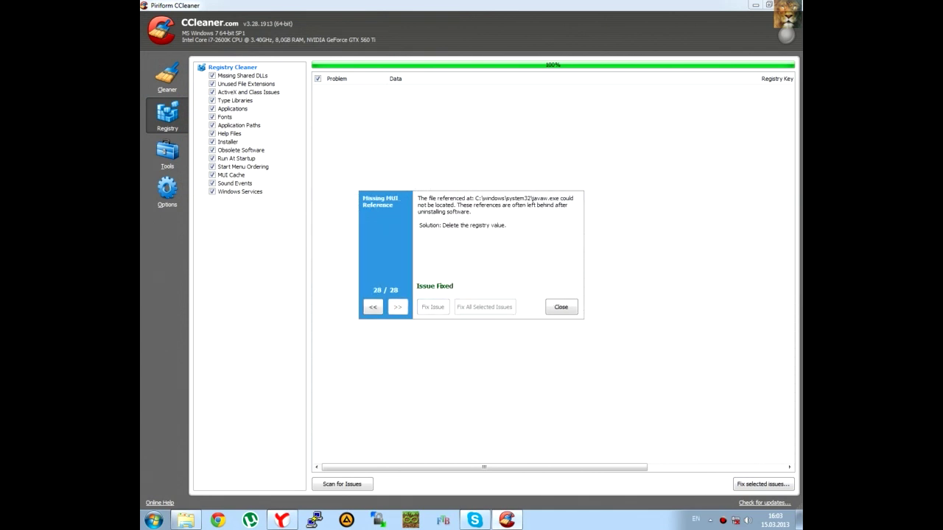
click(560, 307)
Step: Analyze the system for removable files using the preselected Windows cleaning categories, declining to close Firefox/Mozilla
click(167, 77)
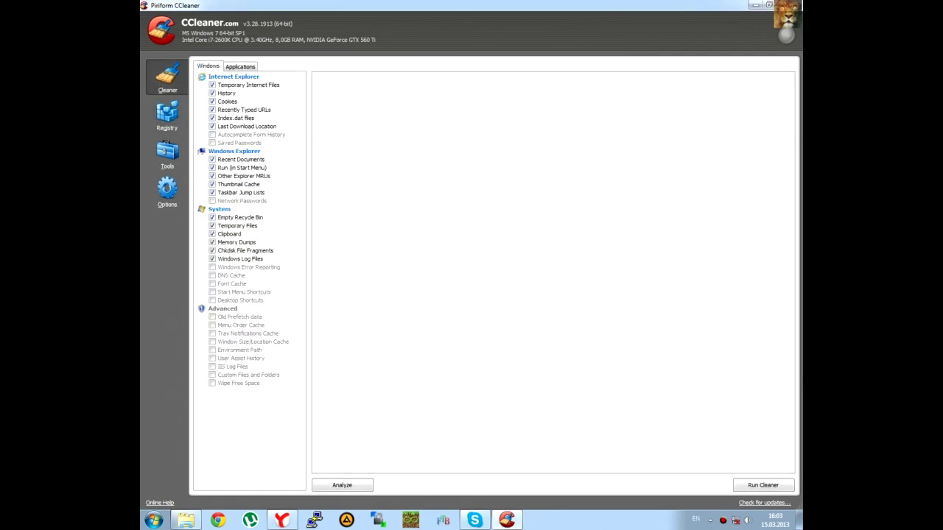
click(342, 485)
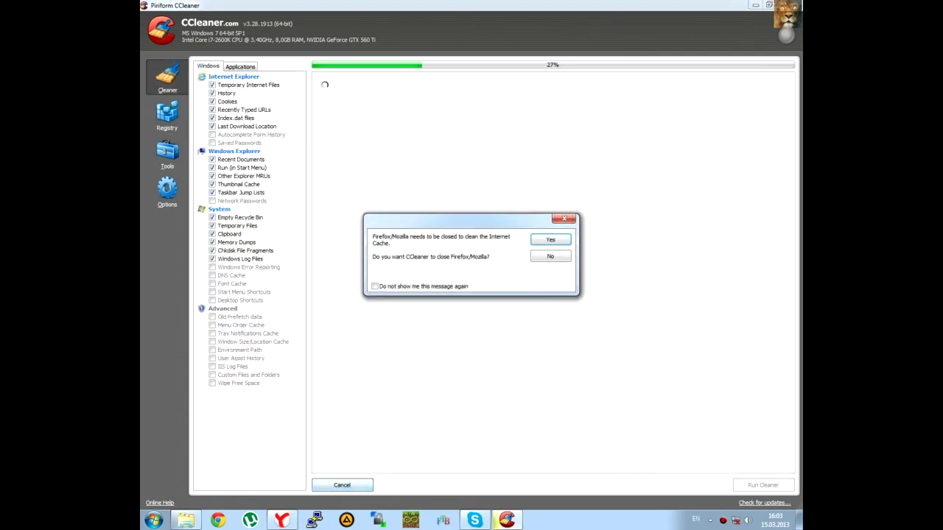
click(550, 257)
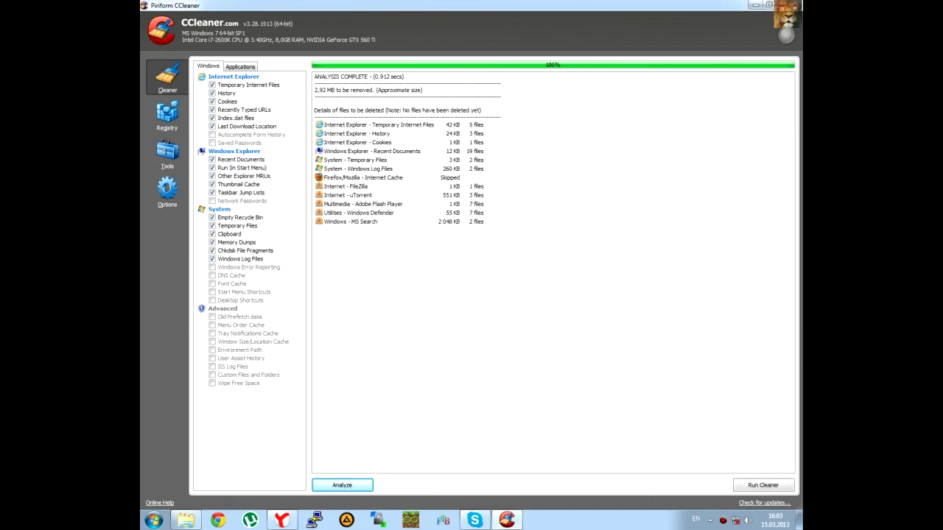
Step: Permanently delete the analyzed files while leaving Firefox/Mozilla open, and close CCleaner and its ccsetup328 folder
click(762, 484)
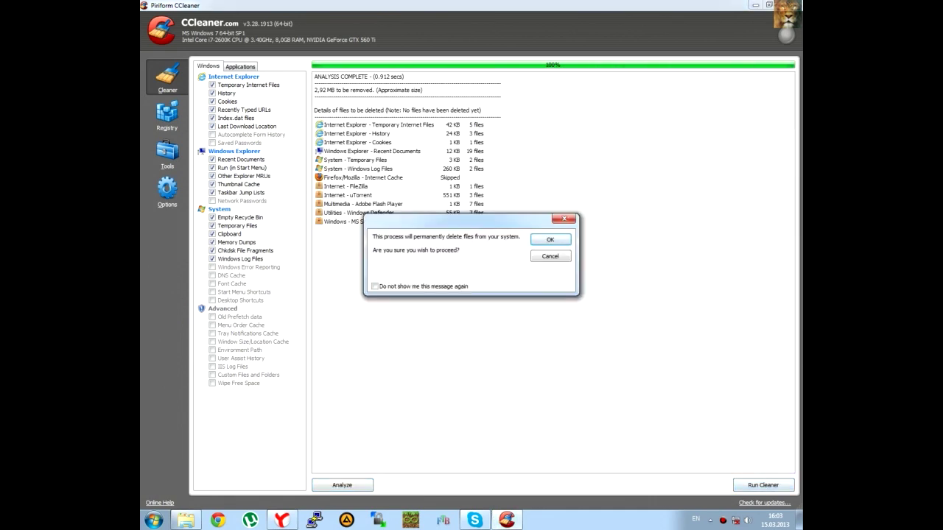
click(550, 240)
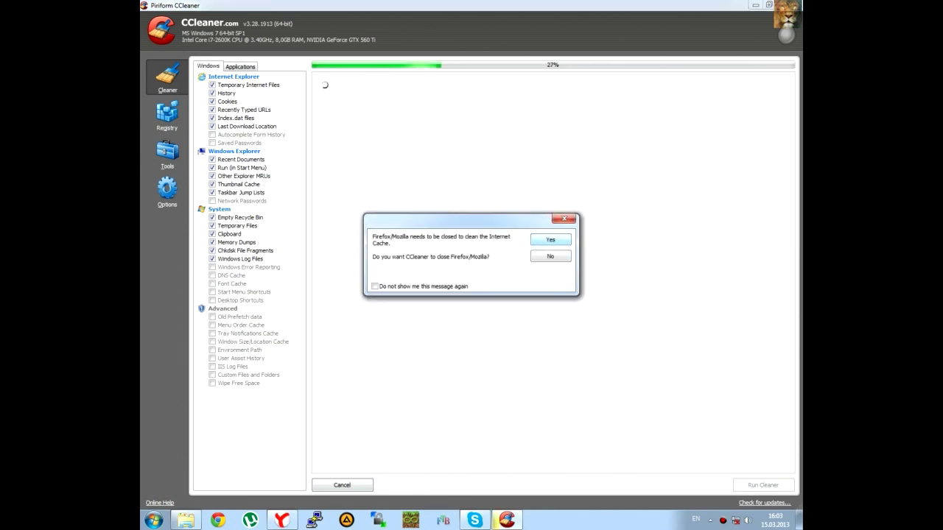
click(549, 256)
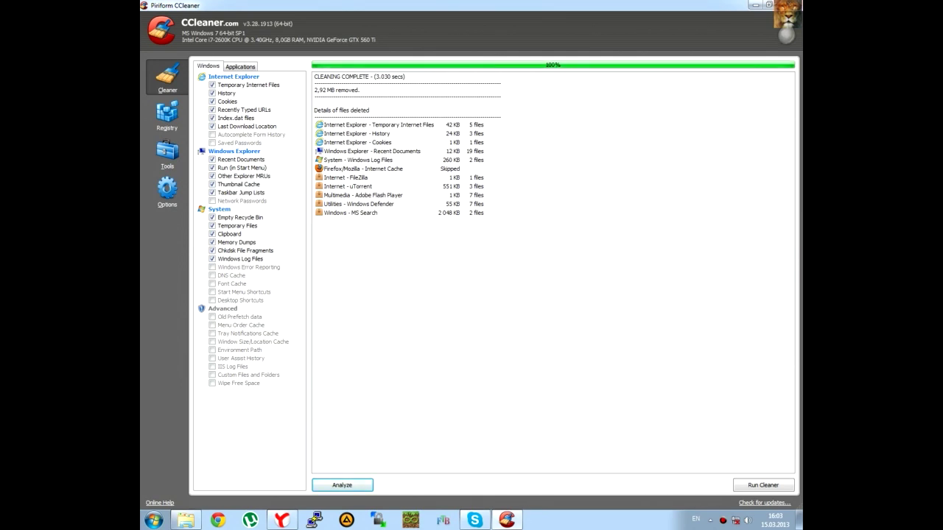
click(786, 5)
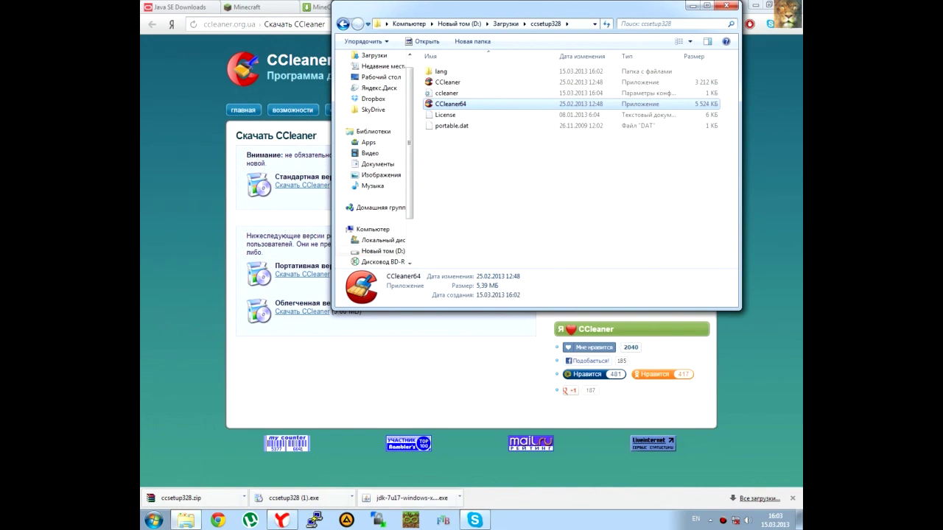
click(725, 5)
Step: Run the downloaded jdk-7u17 installer and start installing the default JDK features to C:\Program Files\Java\jdk1.7.0_17\
click(406, 498)
key(Return)
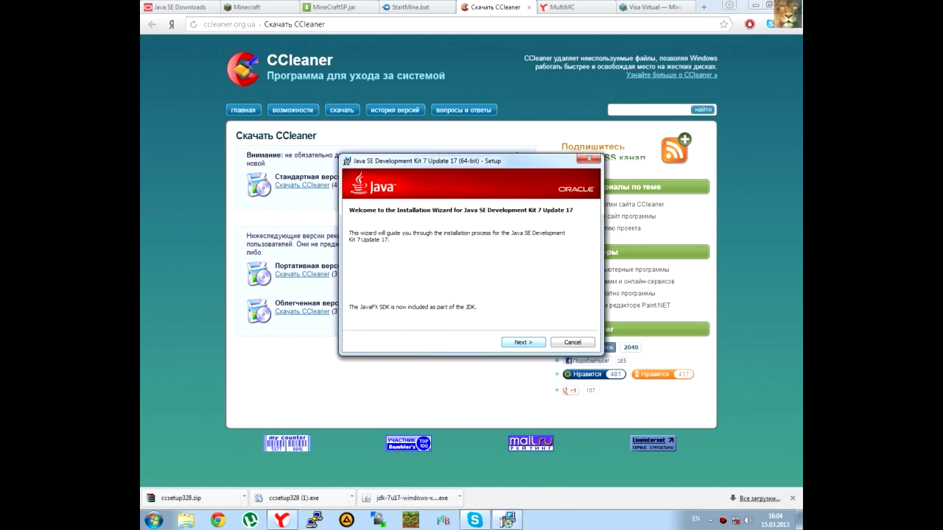
key(Return)
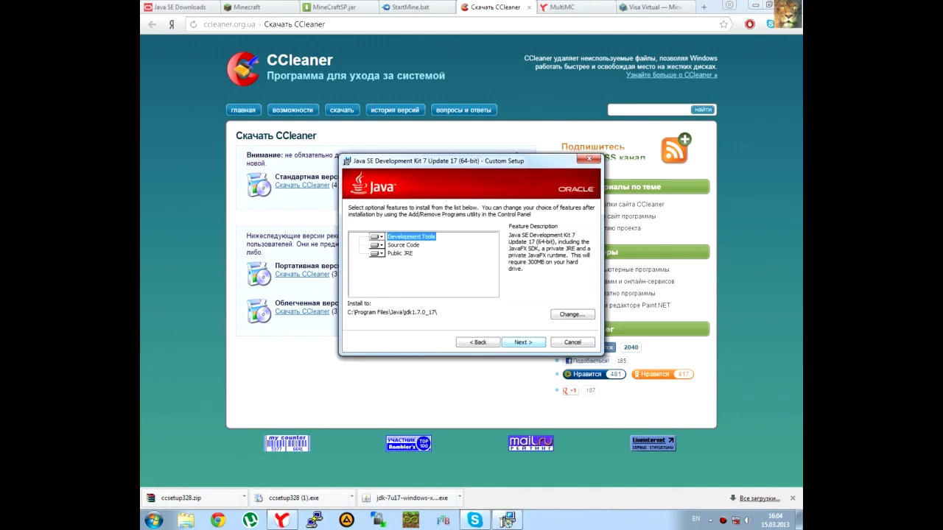
click(377, 245)
click(411, 237)
key(Return)
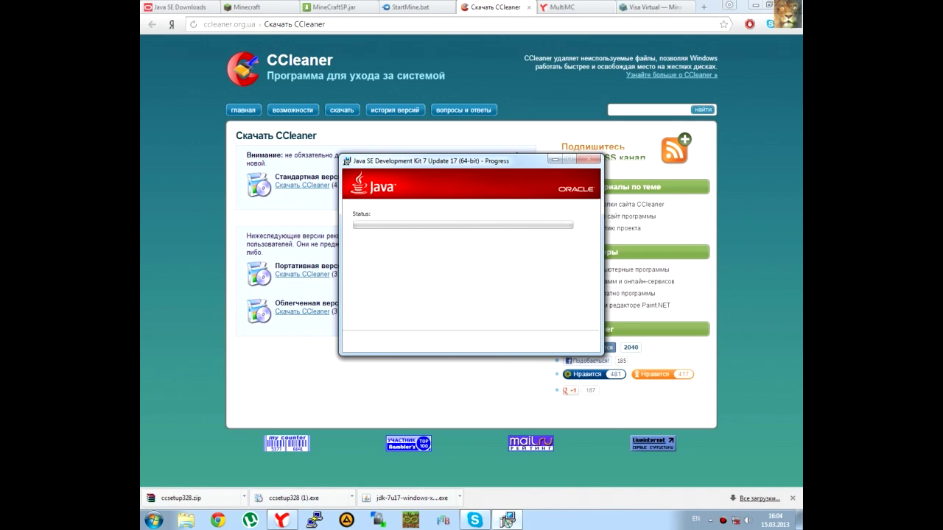
Step: Accept C:\Program Files\Java\jre7\ as the Java runtime's destination folder and download MineCraftSP.jar from its MediaFire page
click(251, 7)
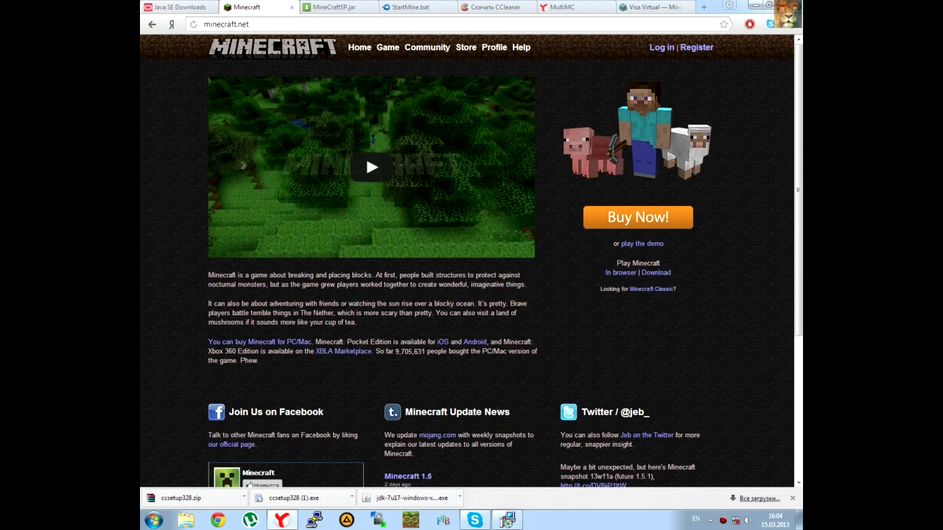
key(ctrl+Tab)
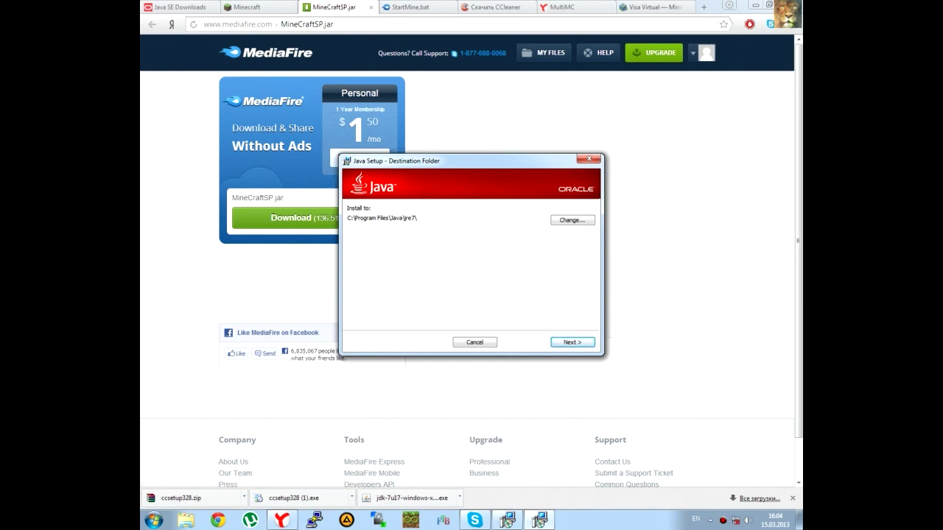
key(Return)
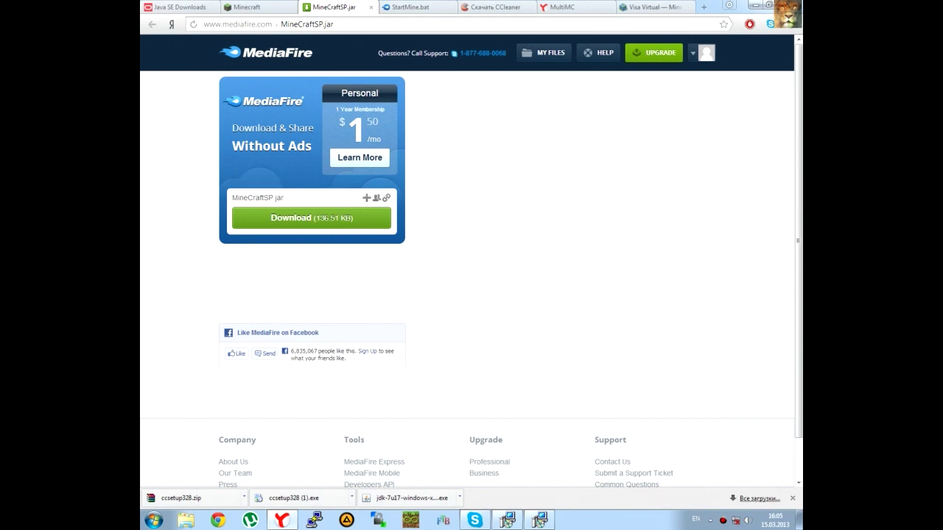
click(311, 218)
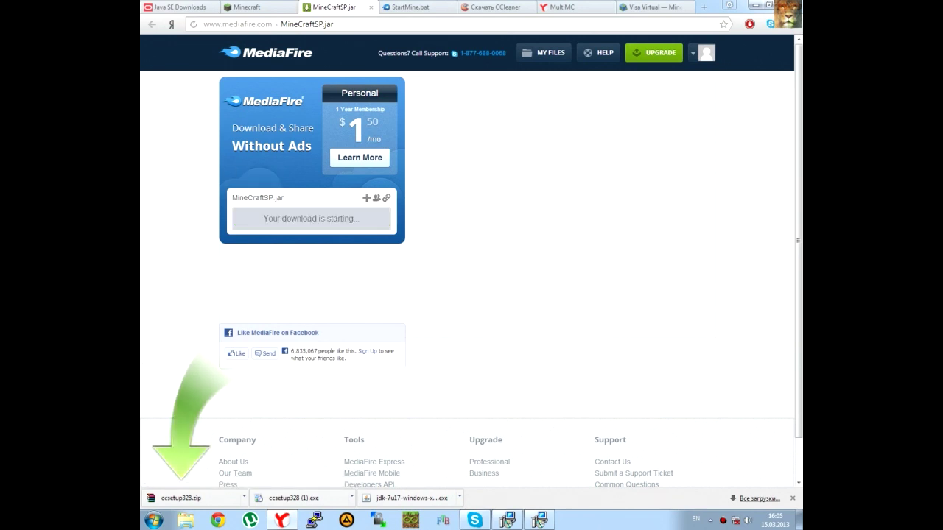